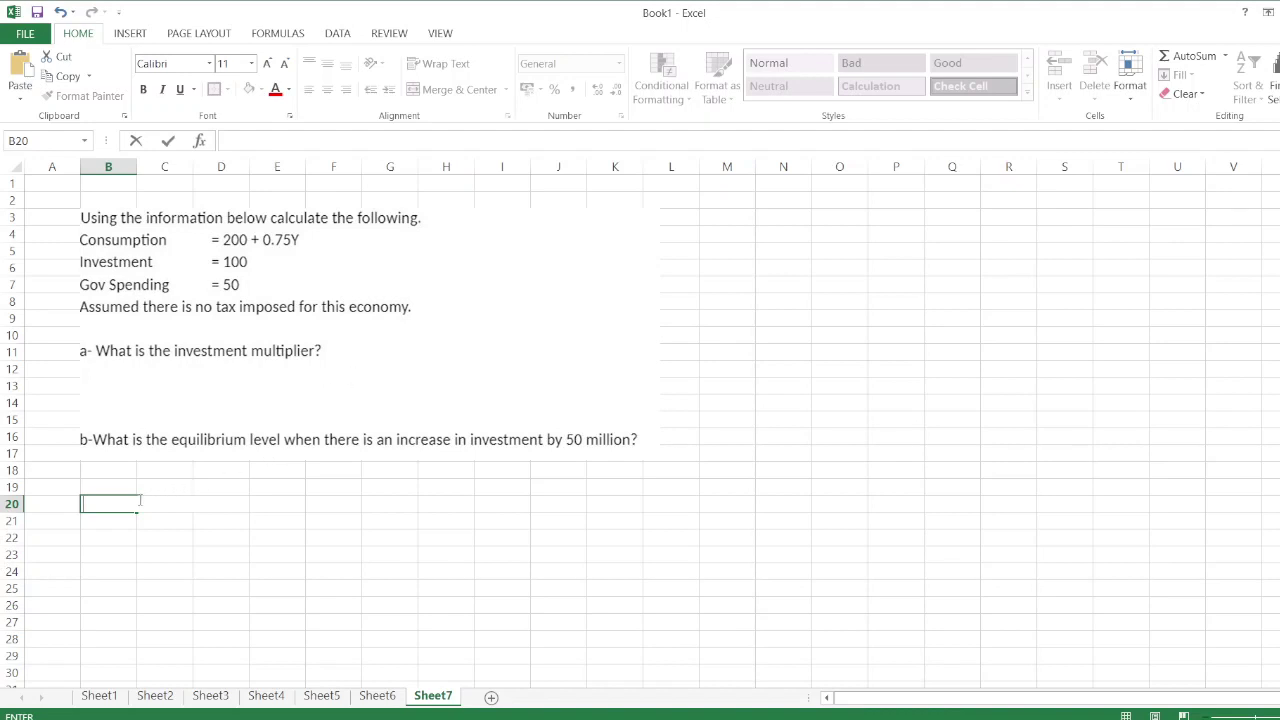
Enter 'a) Investment Multiplier = 1/(1-MPC) = 1/(1-0.75) = 1/0.25 = 4' in B20, then 'b)' in B22.
text(a)
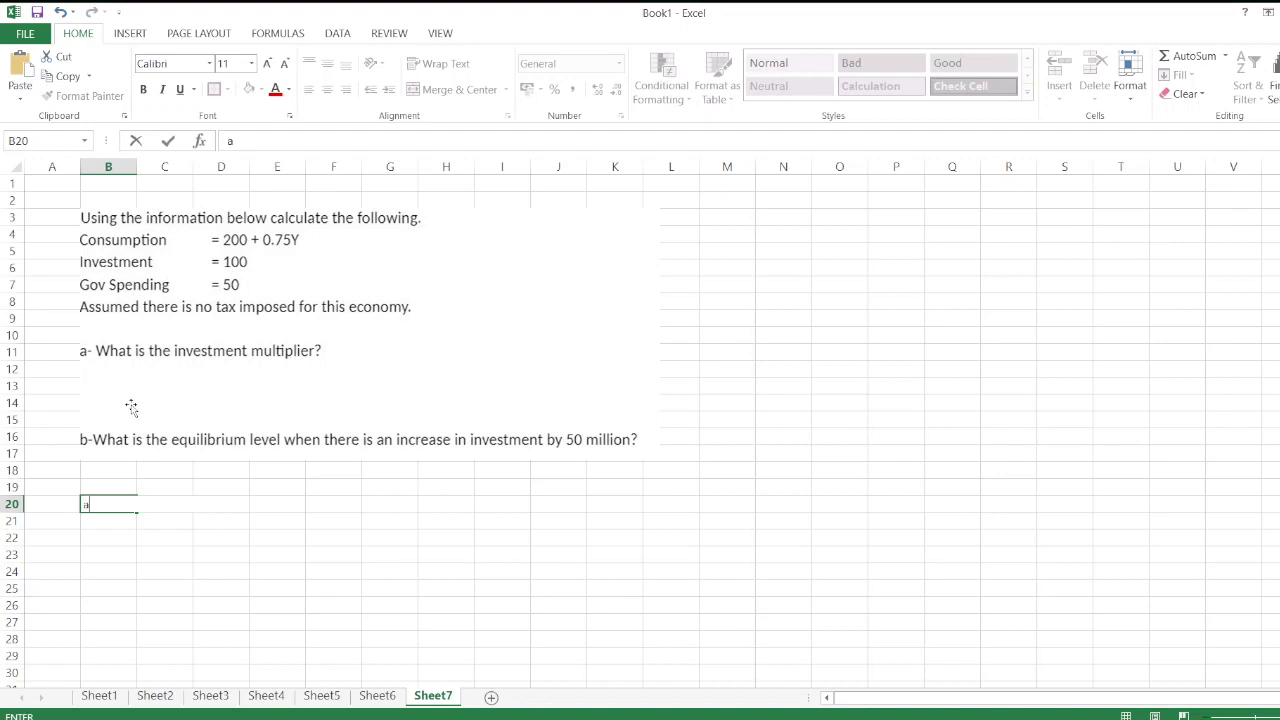
text() Investment Multiplier = )
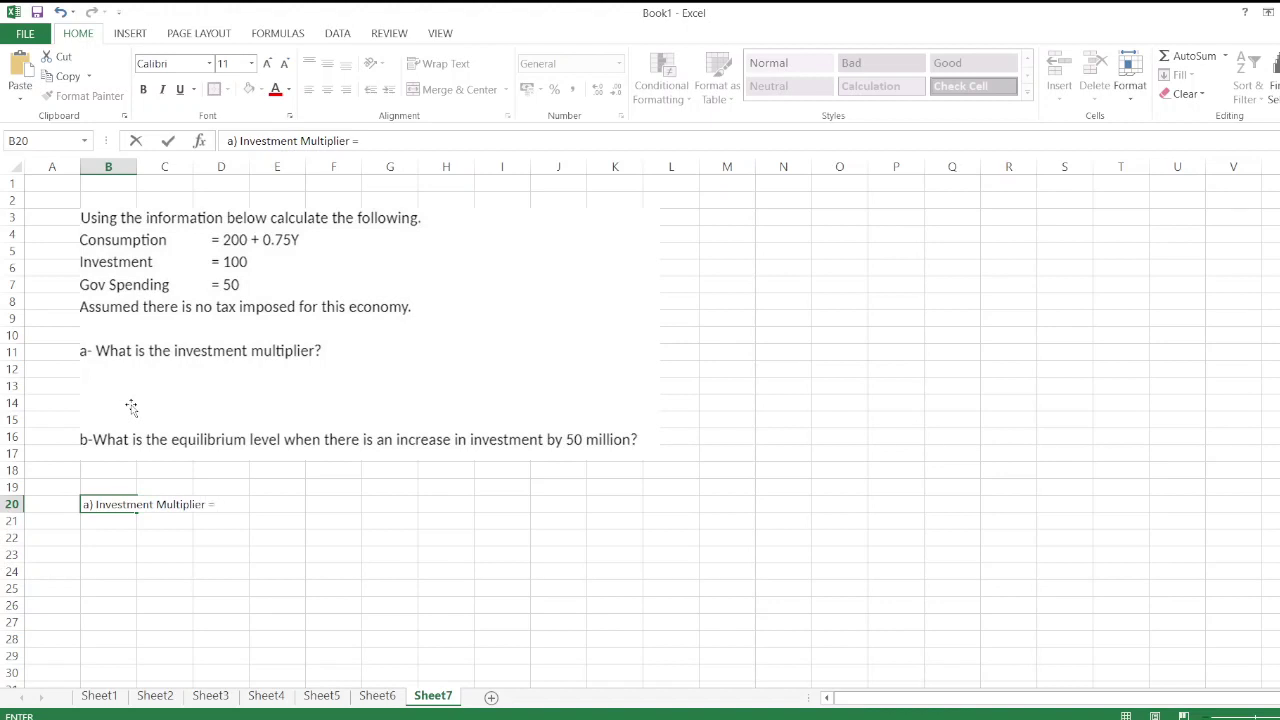
text(1/(1-MPC) = 1/)
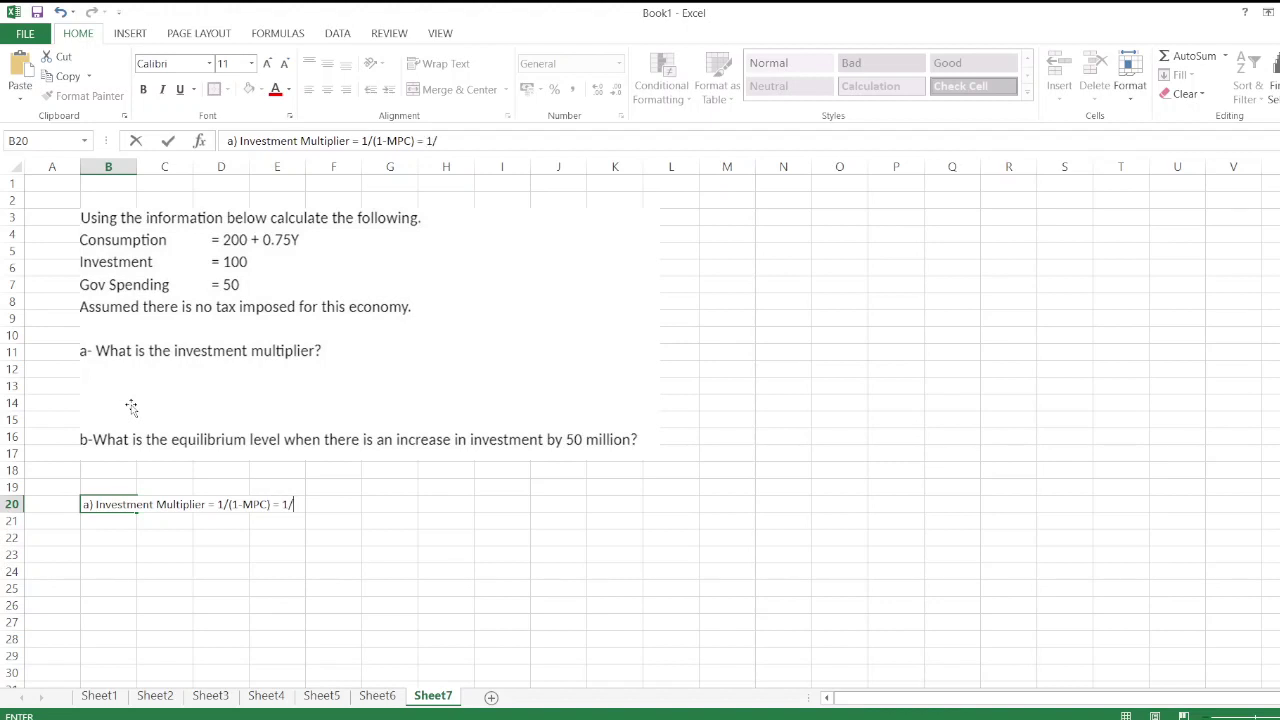
text((1-0.75) = 1/)
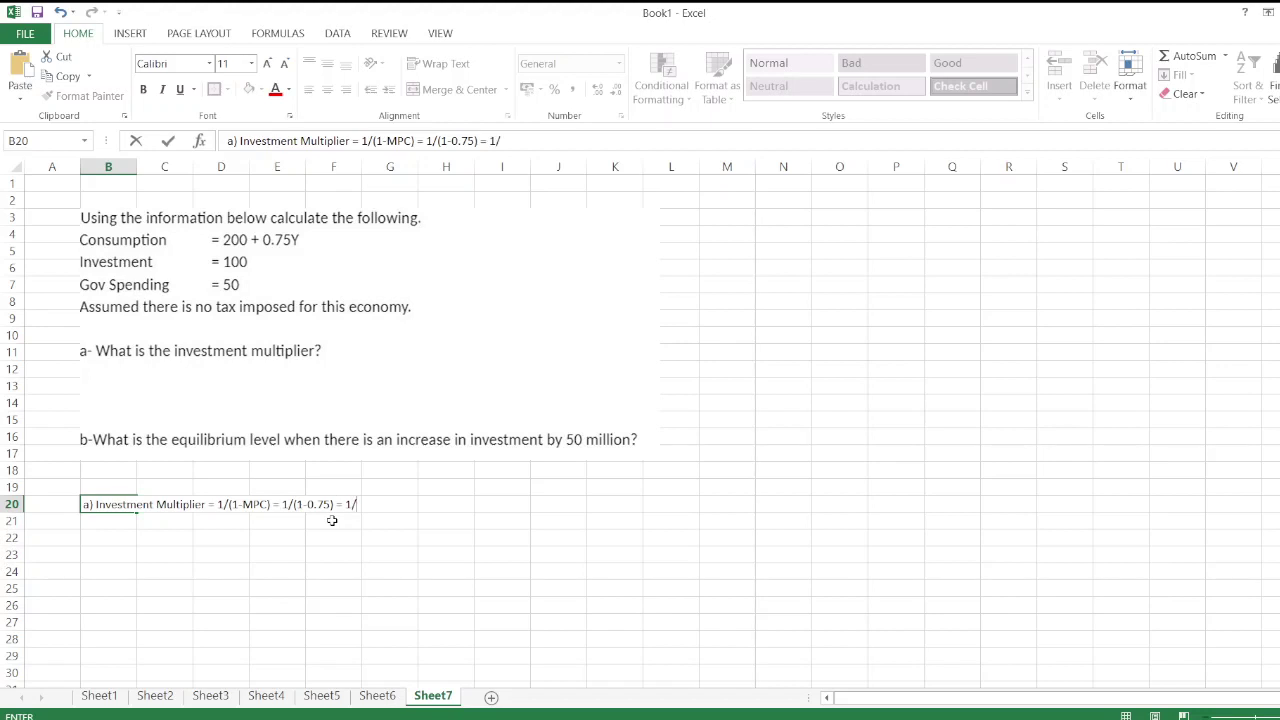
text(0.25 = 4)
key(Return)
key(Return)
text(b))
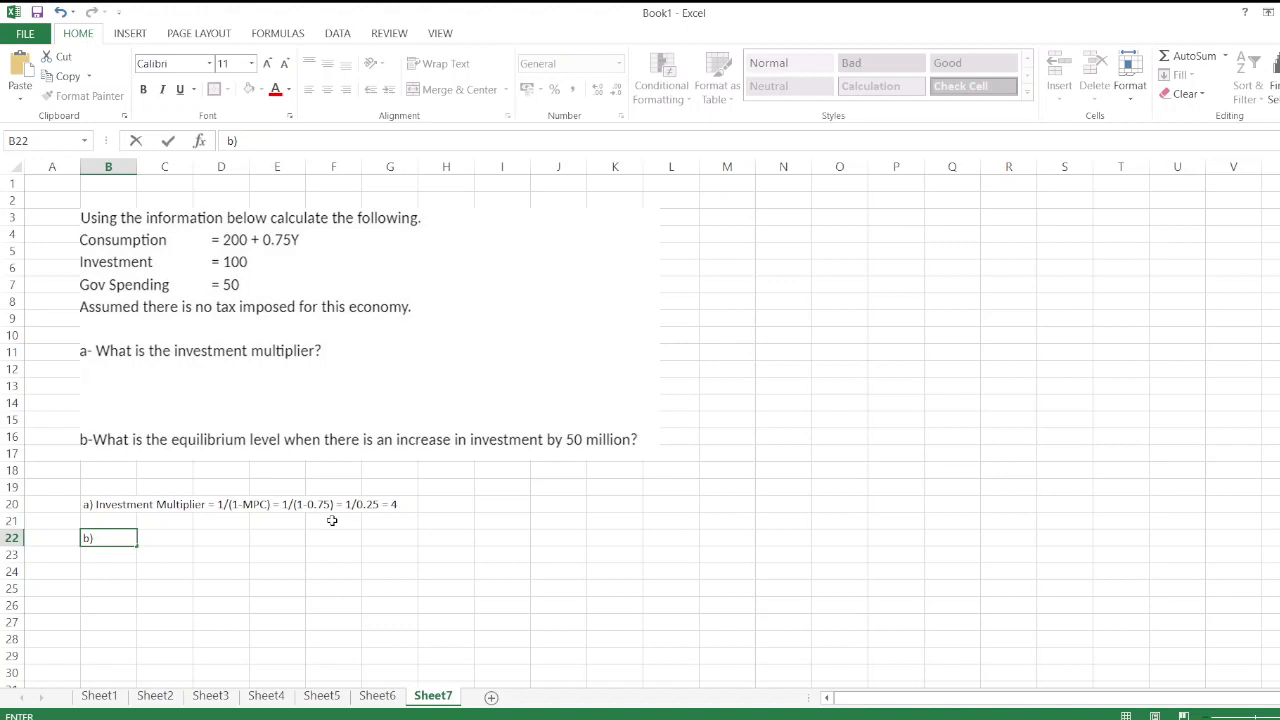
Write 'Y = C+I+G' in B23 and 'Y = 200+0.75Y + 100 + 50' in B24.
key(Return)
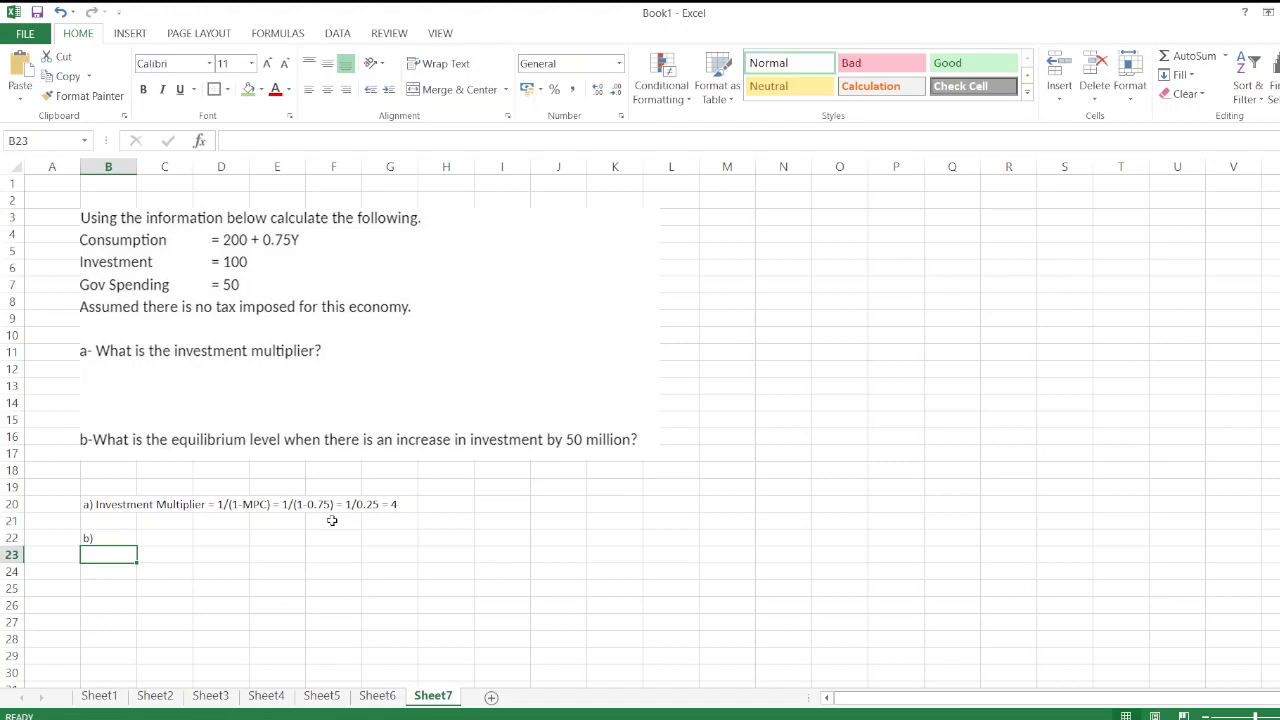
text(Y =)
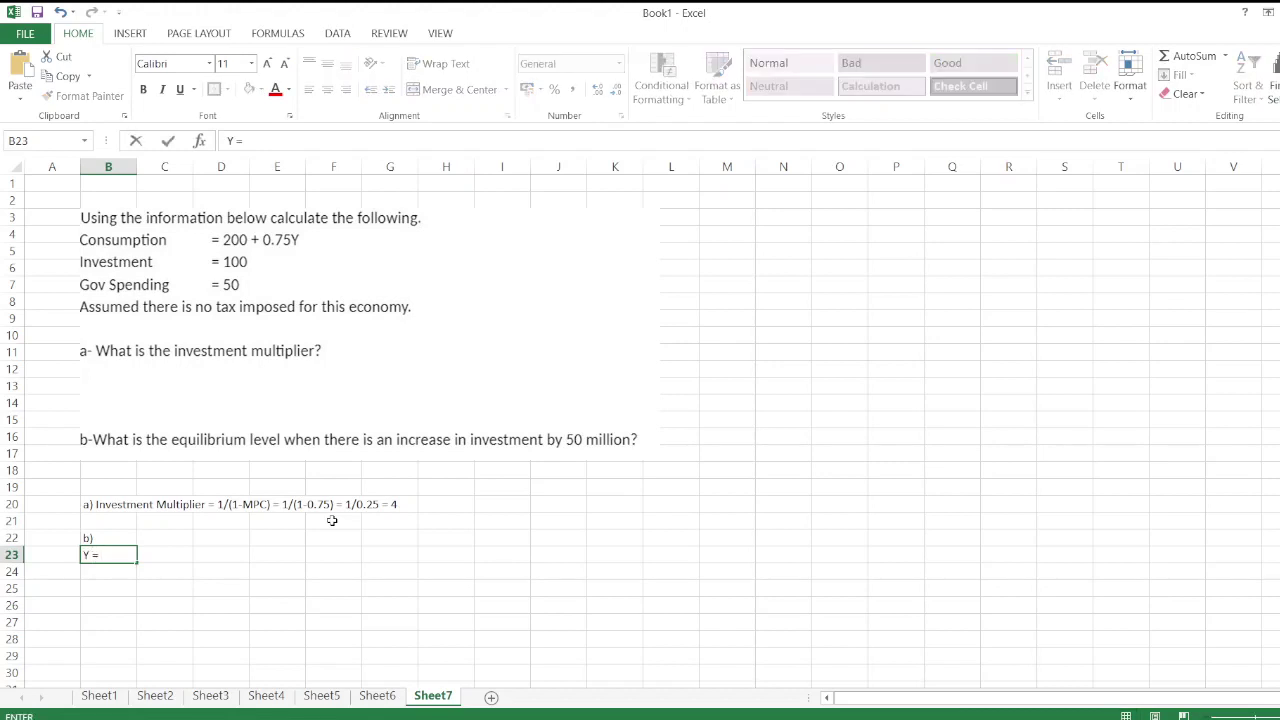
text( C+I+G)
key(Return)
text(Y = )
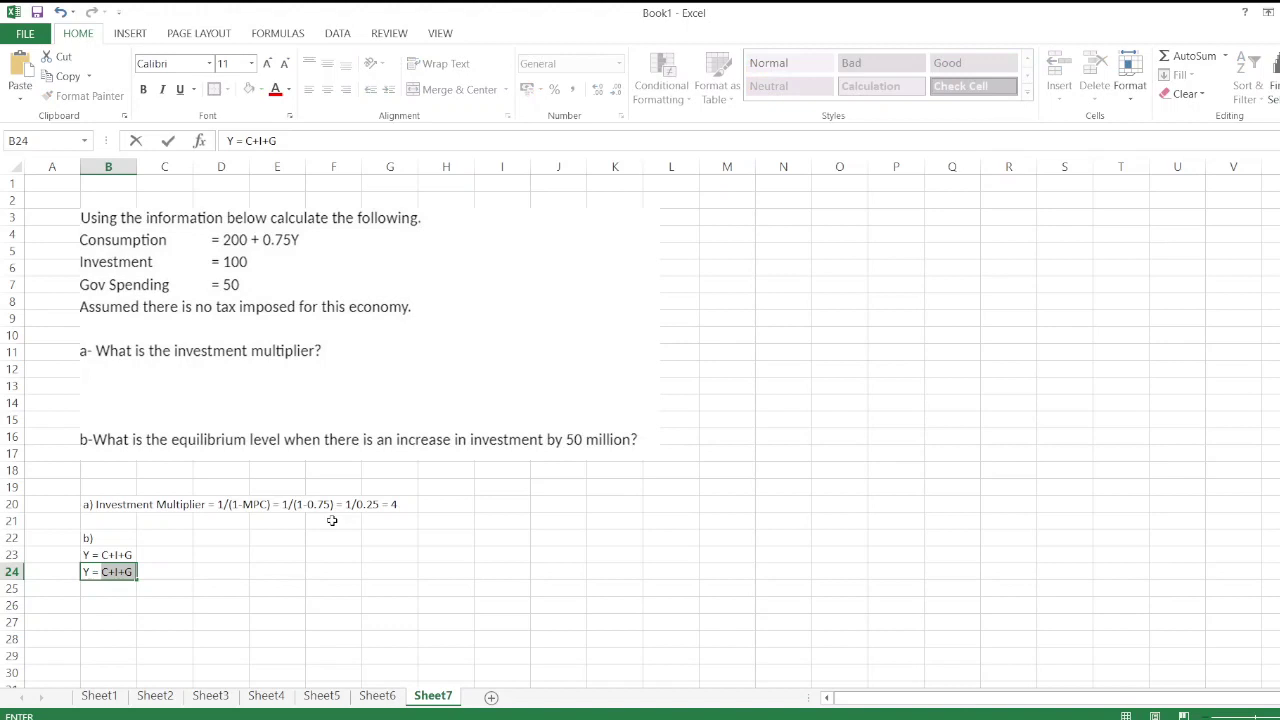
text(200+0.75Y)
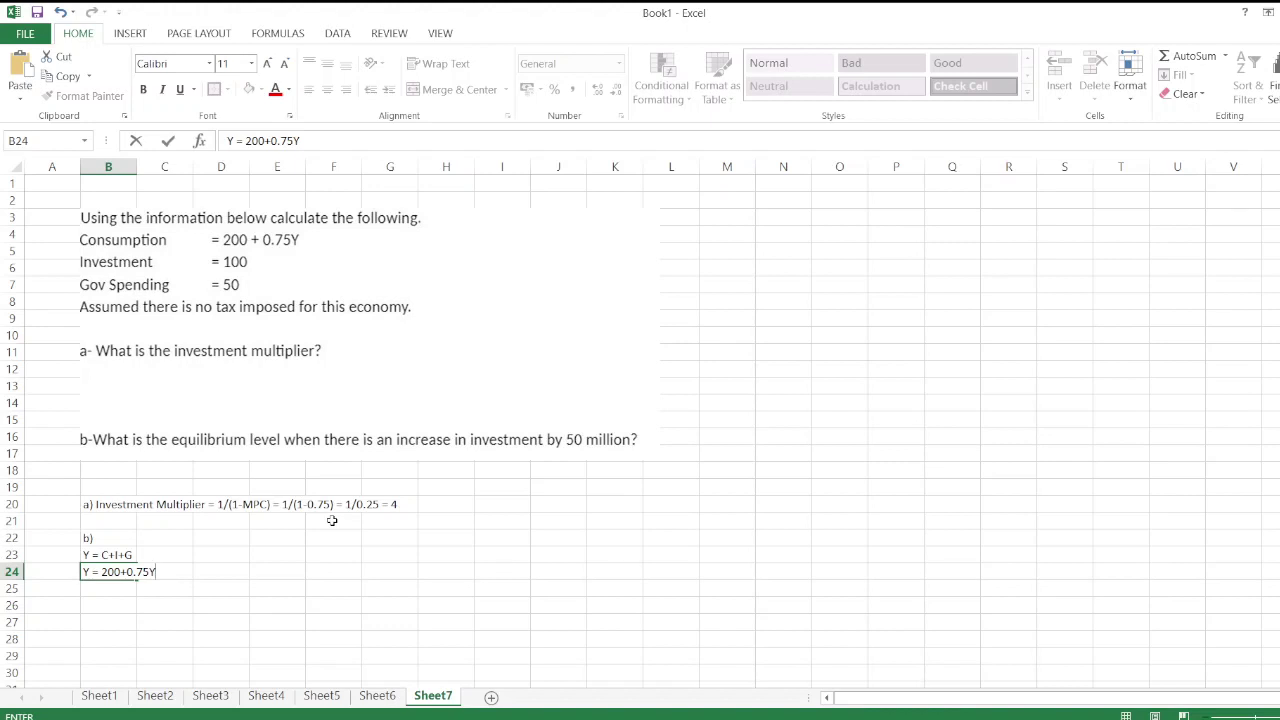
text( + 100 + 50)
key(Return)
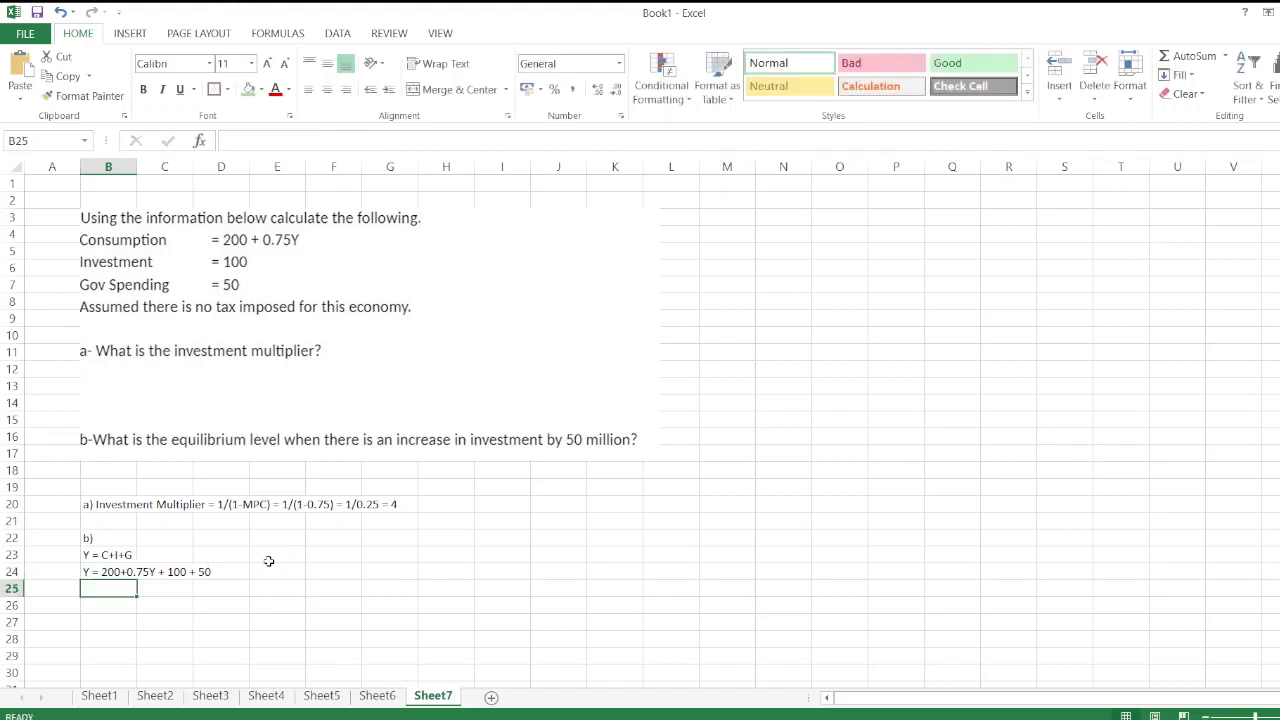
Add the lines 'Y = 350 + 0.75Y', 'Y-0.75Y = 350', the 0.25Y line and 'Y = 350/0.25'.
text(Y =)
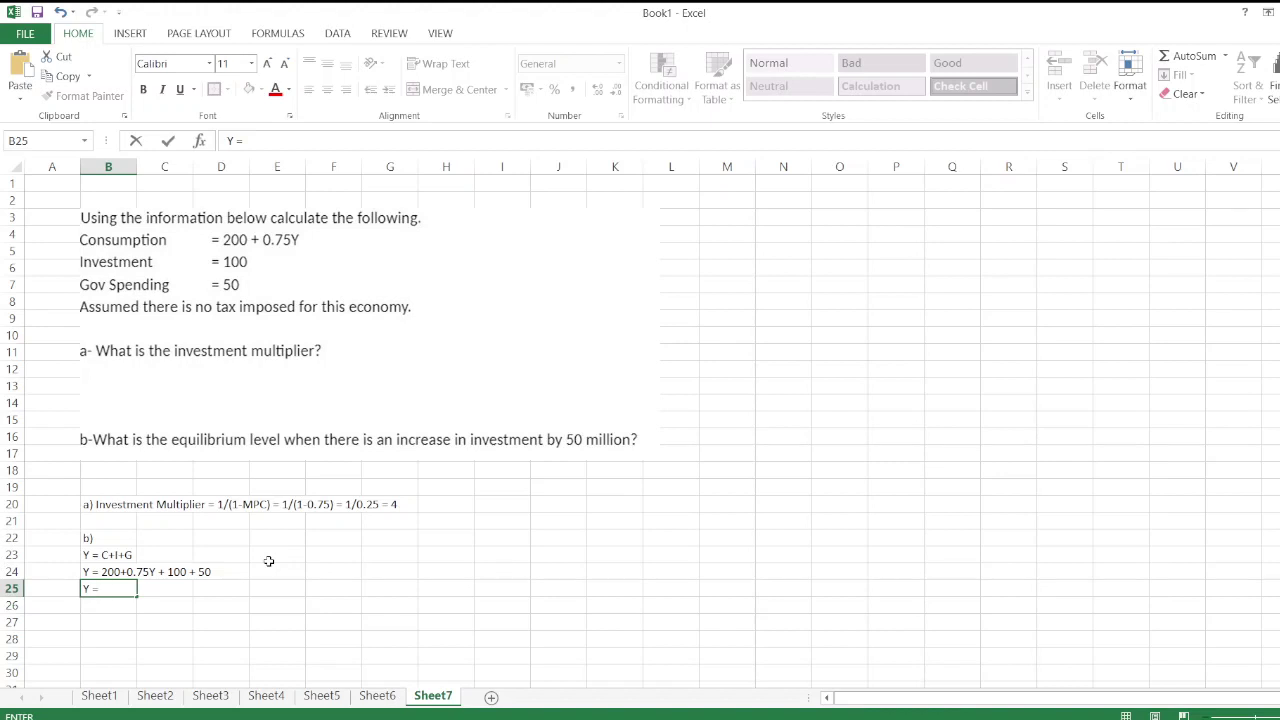
text( 350 + 0.75Y)
key(Return)
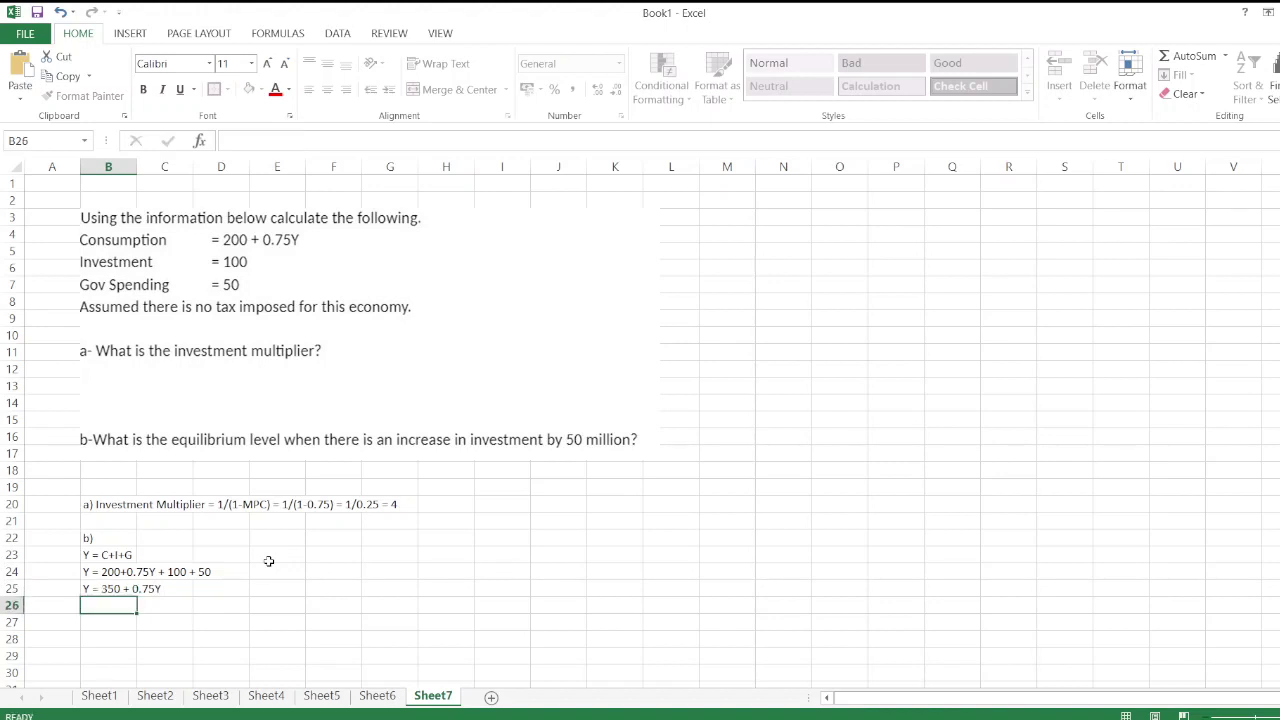
text(Y-0.75Y = 350)
key(Return)
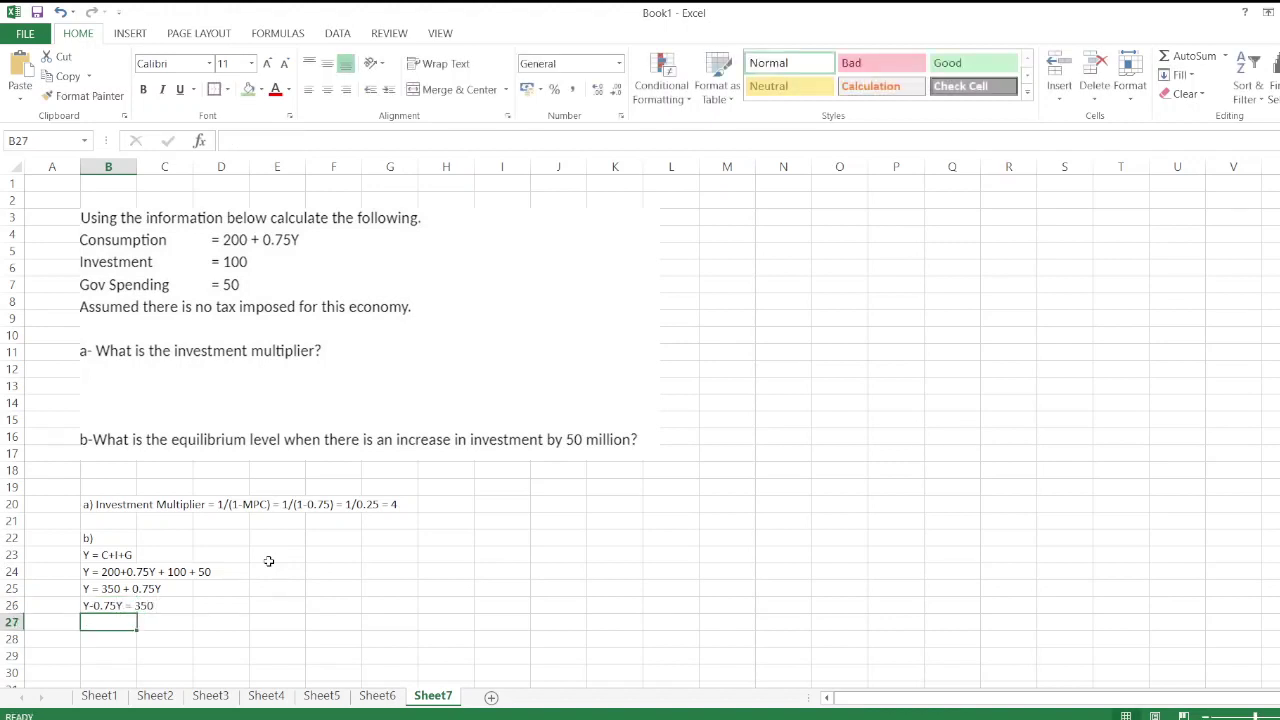
text(0.25Y - 350)
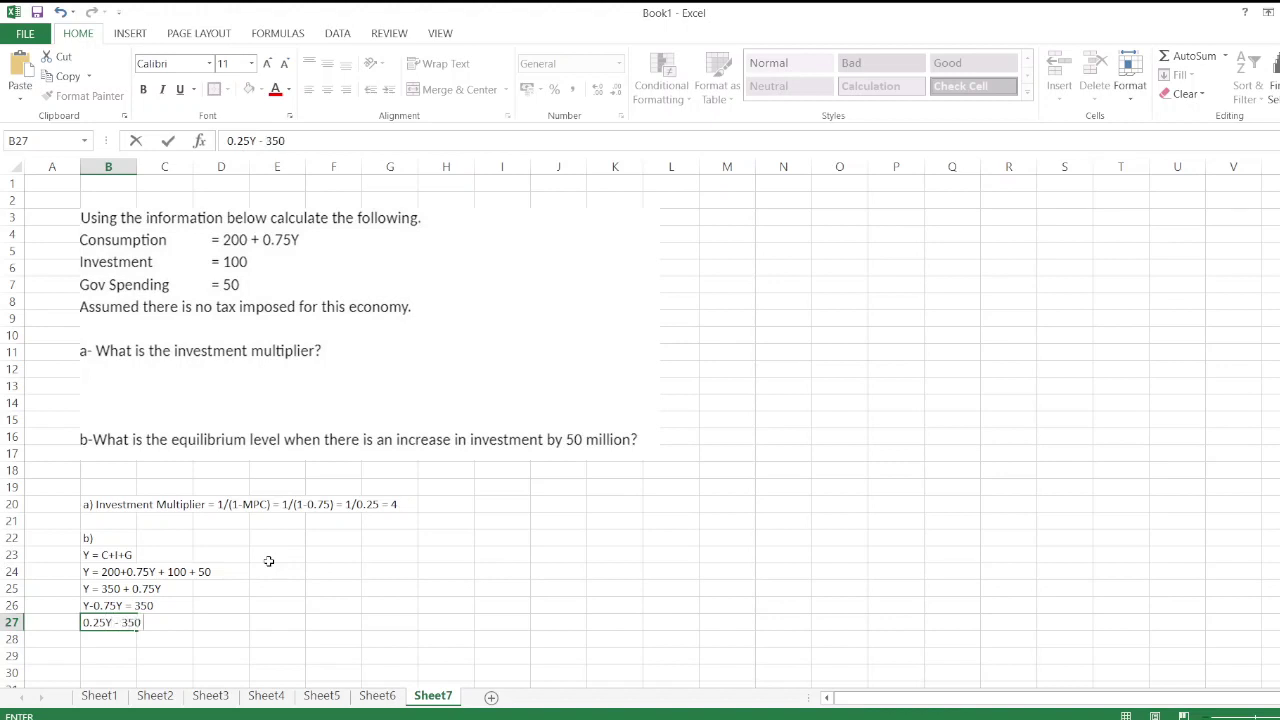
key(Return)
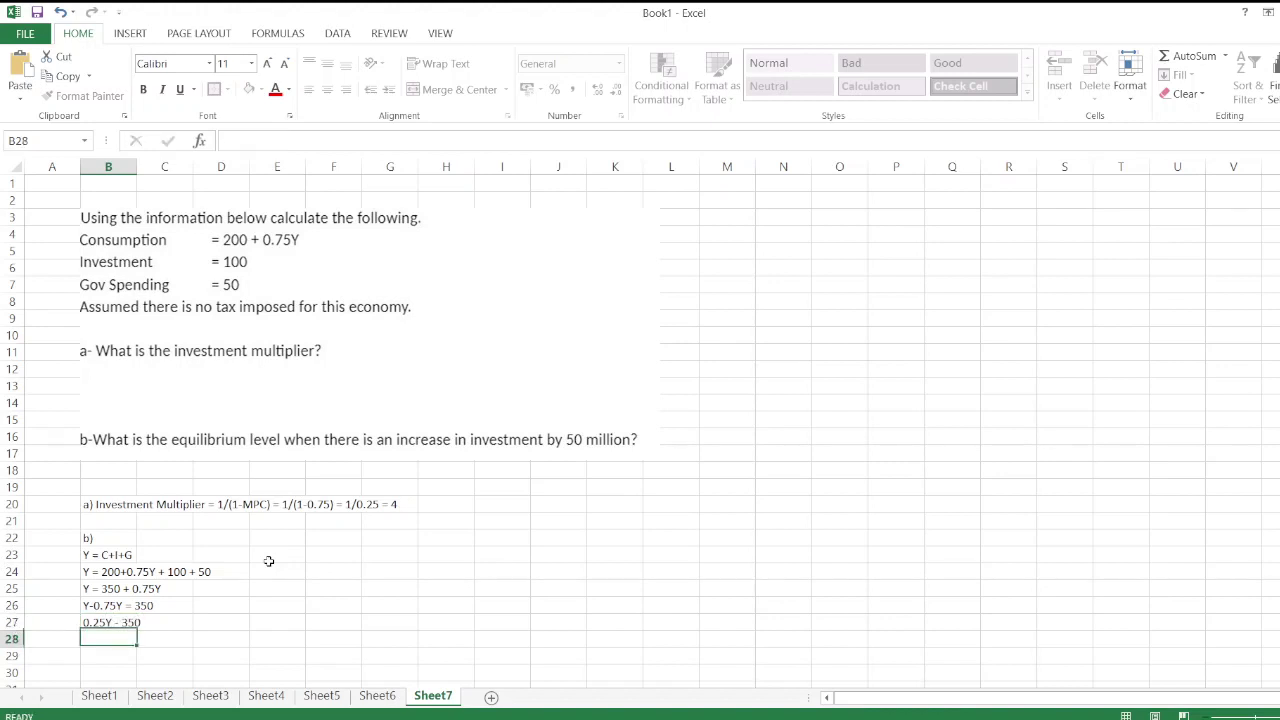
text(Y =)
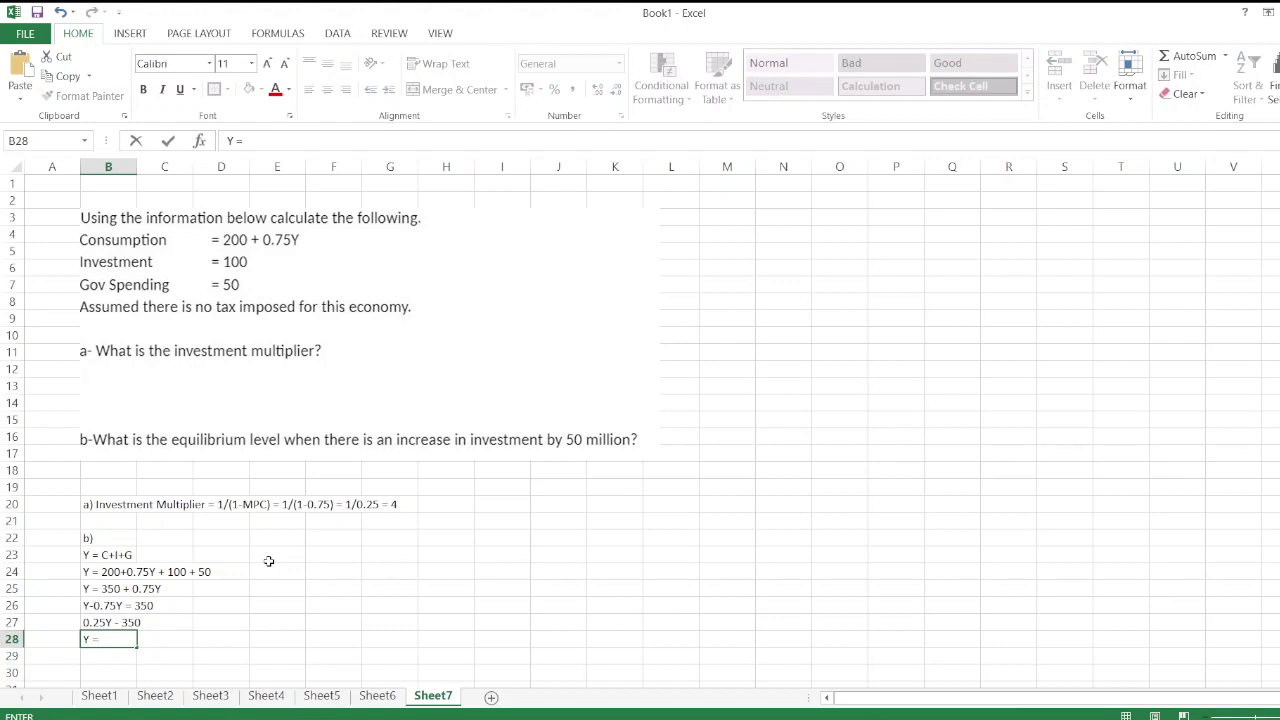
text( 350/0.25)
Correct the 0.25Y line to '0.25Y = 350' and add 'Y = 1400 million' below.
click(121, 622)
double_click(121, 622)
key(BackSpace)
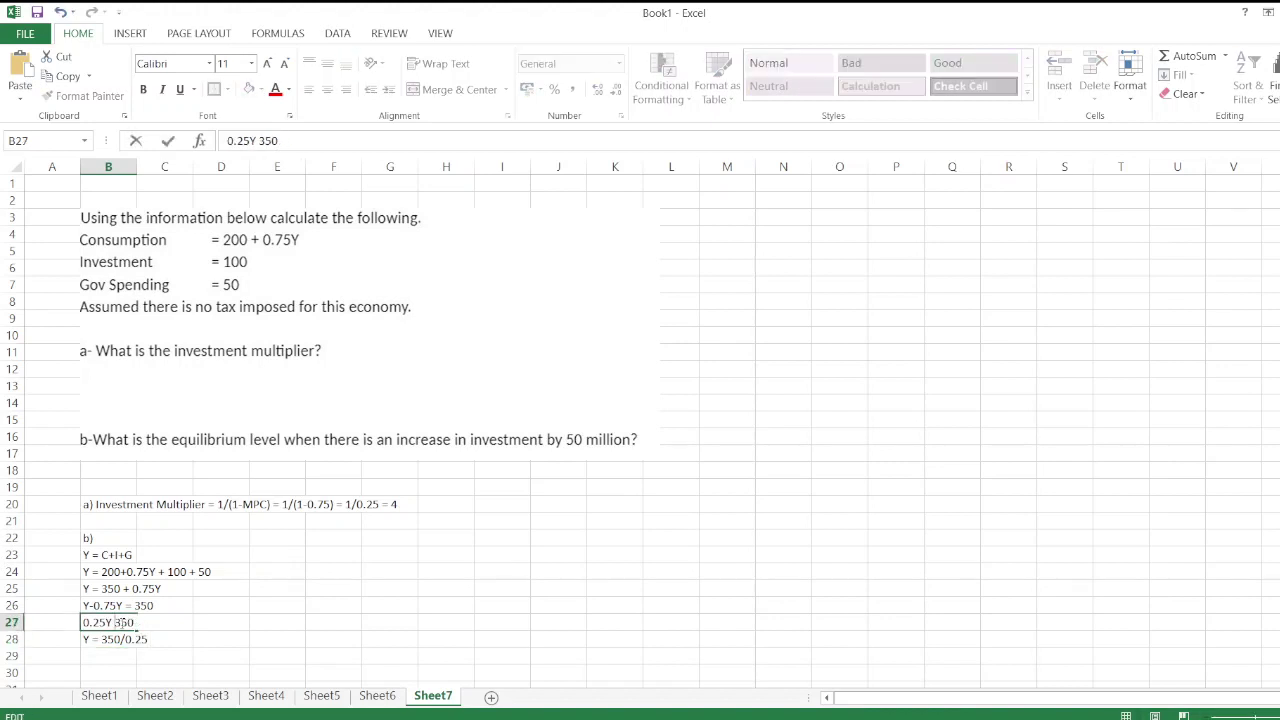
text(=)
click(105, 660)
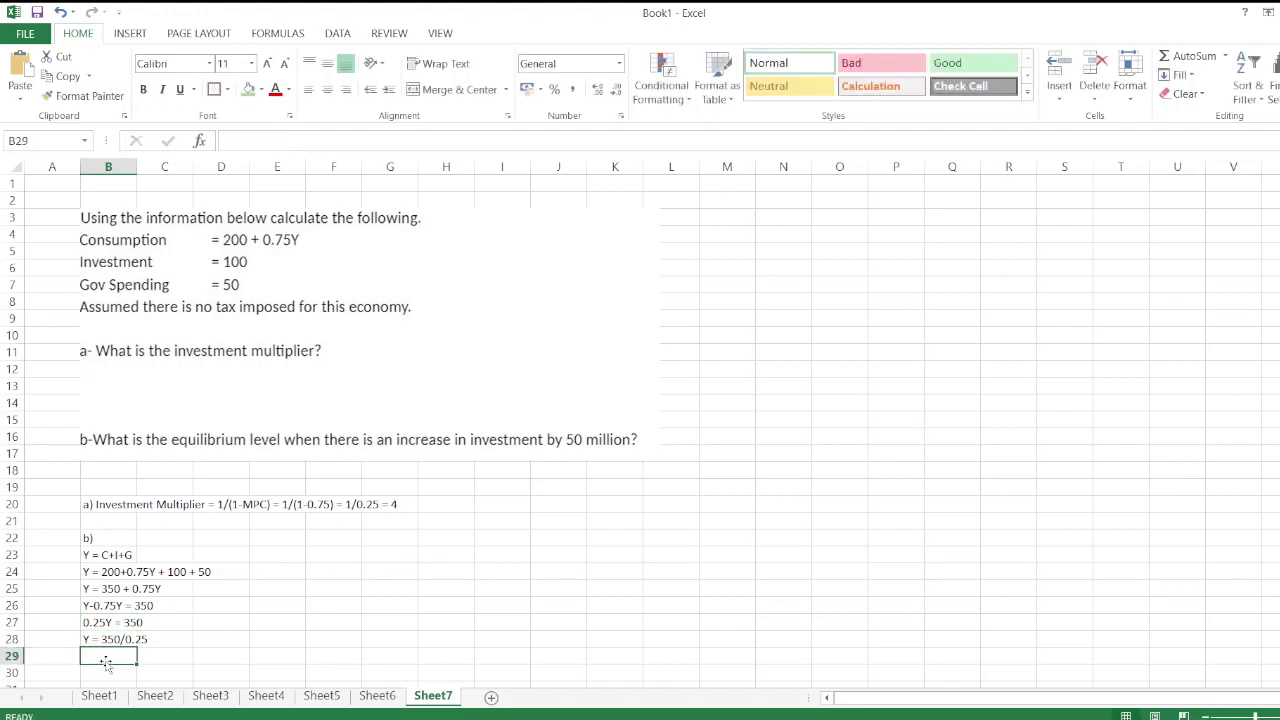
text(Y = )
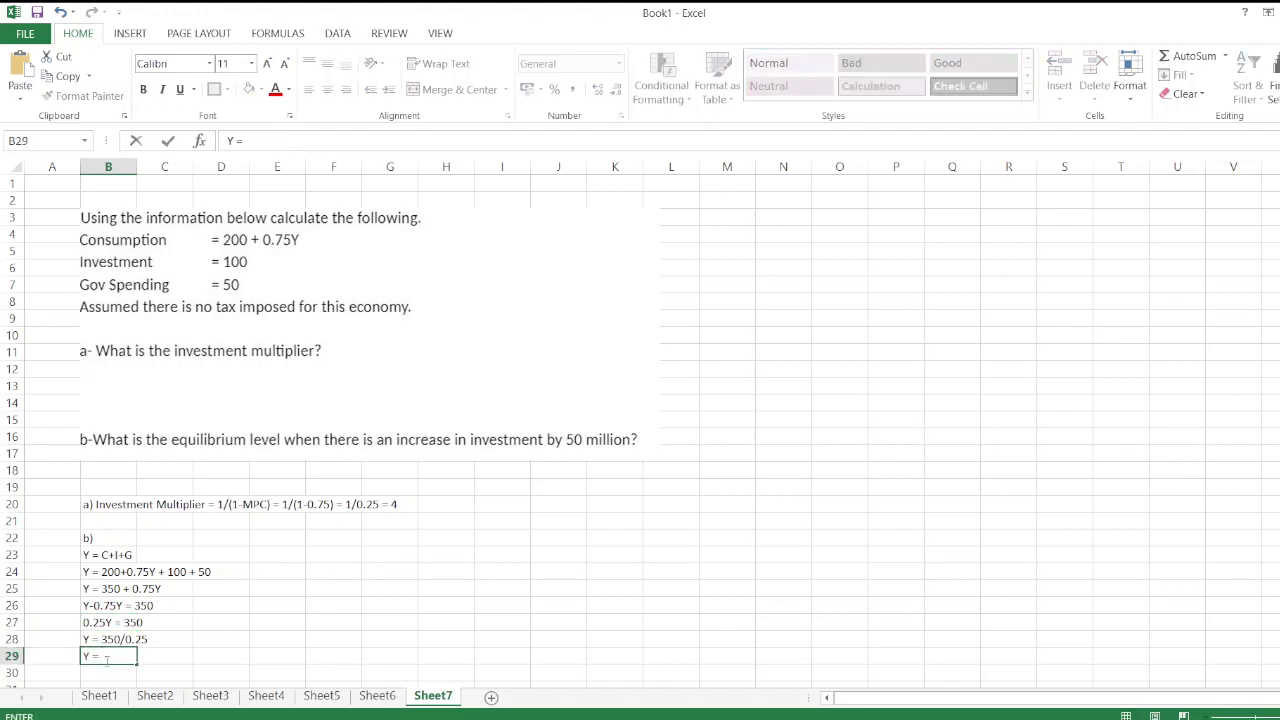
text(1400 million)
key(Return)
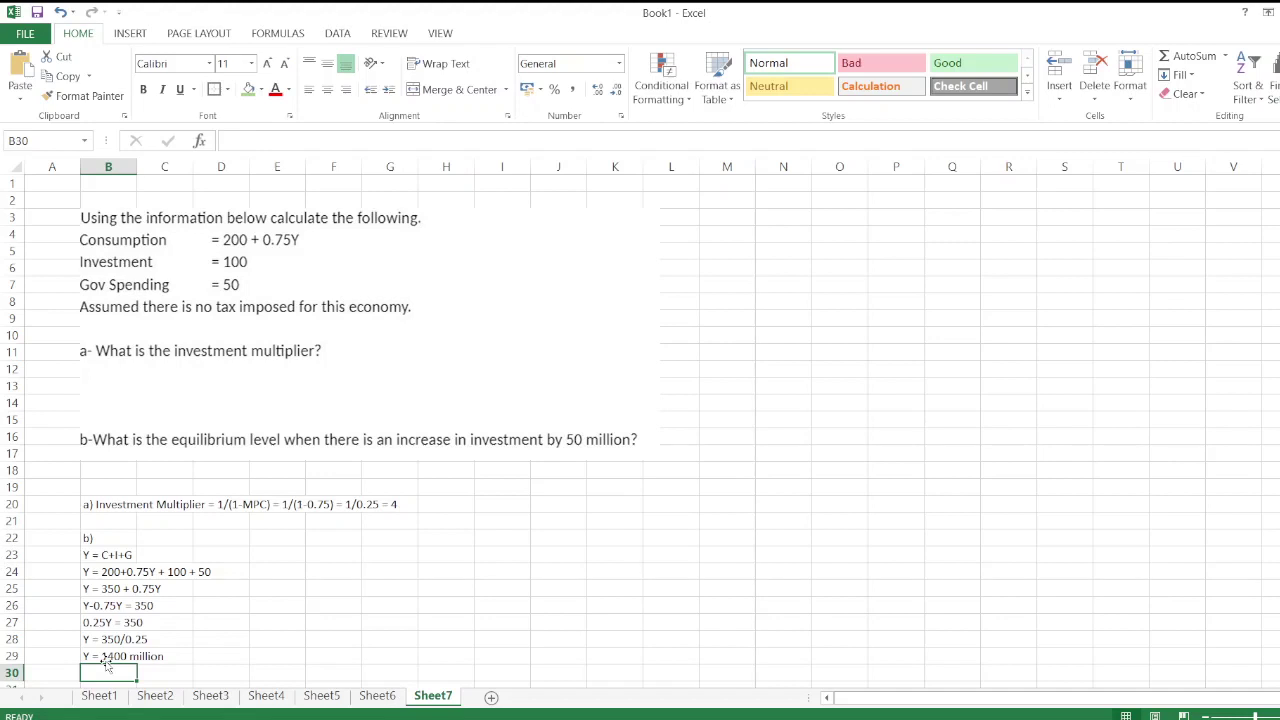
Write 'Equilibrium Level of Income = 1400 + (50*4) = 1400 + 200 = 1600 million' in B31.
key(Return)
text(Equi)
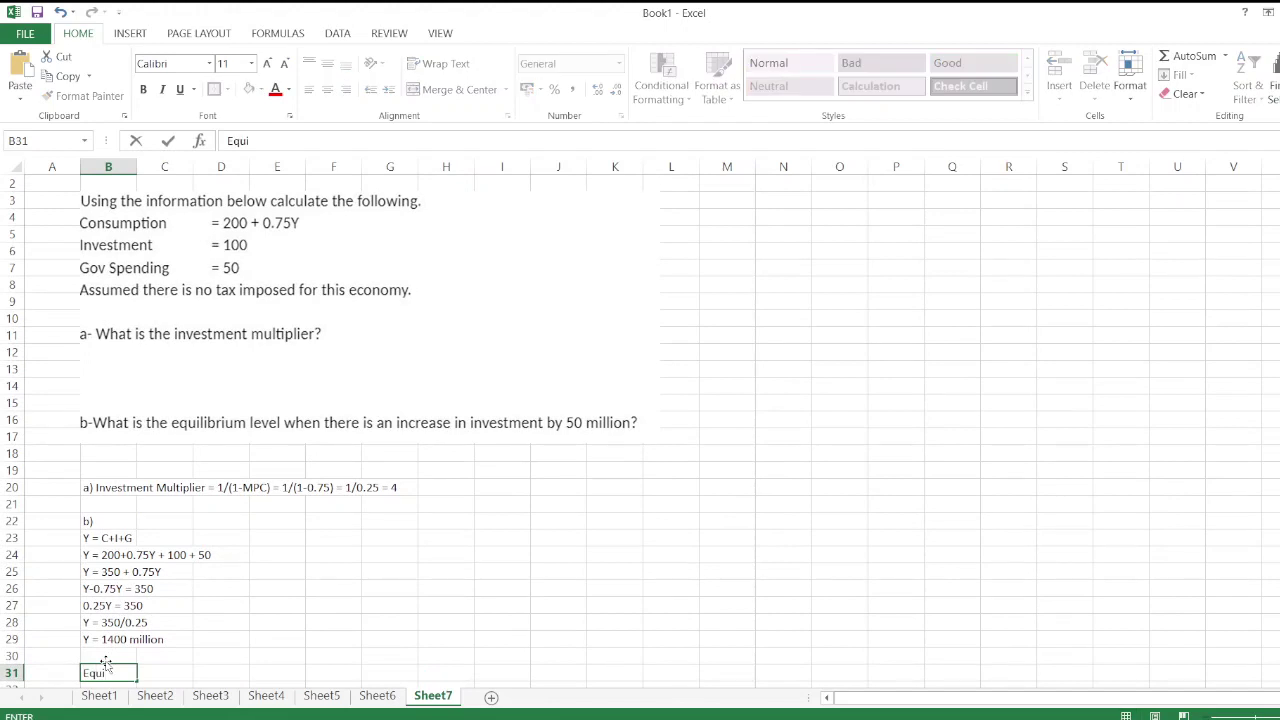
text(librium Level of Inocme)
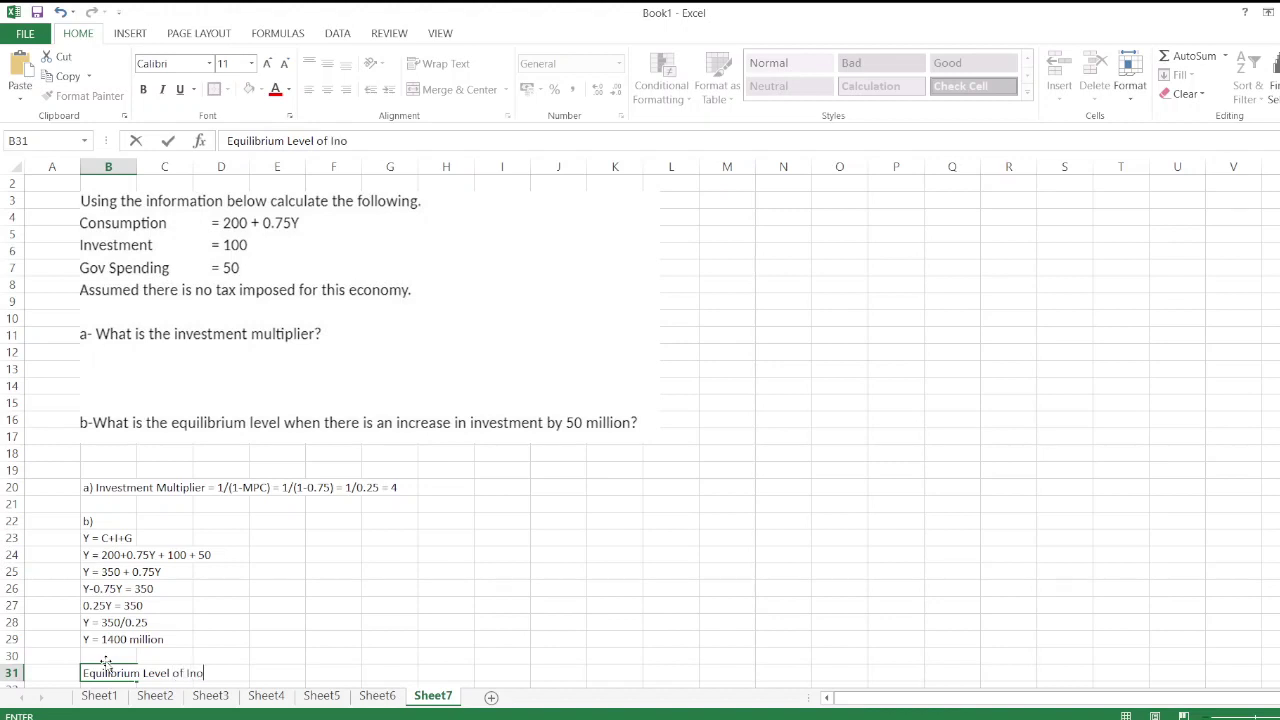
key(BackSpace)
key(BackSpace)
key(BackSpace)
key(BackSpace)
key(BackSpace)
text(come = 140)
key(BackSpace)
text(00 + (50)
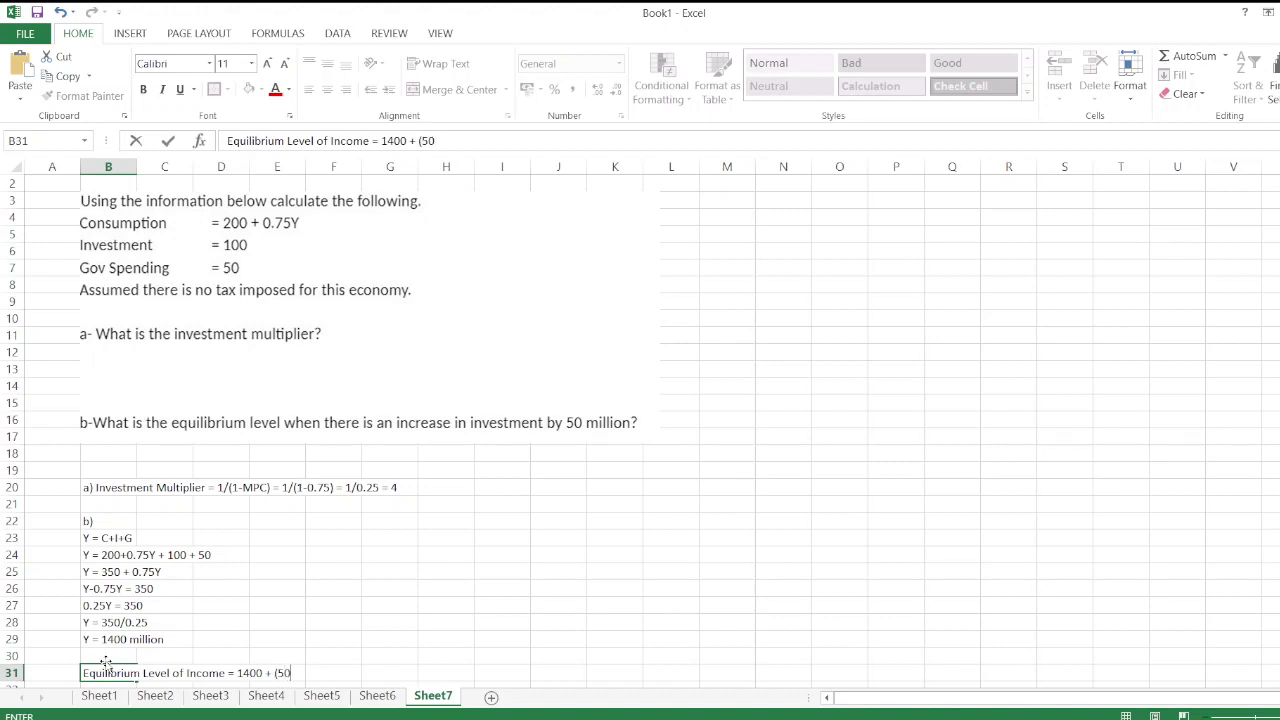
text(*)
text(4) -)
text( 1400)
text( +)
text( 200)
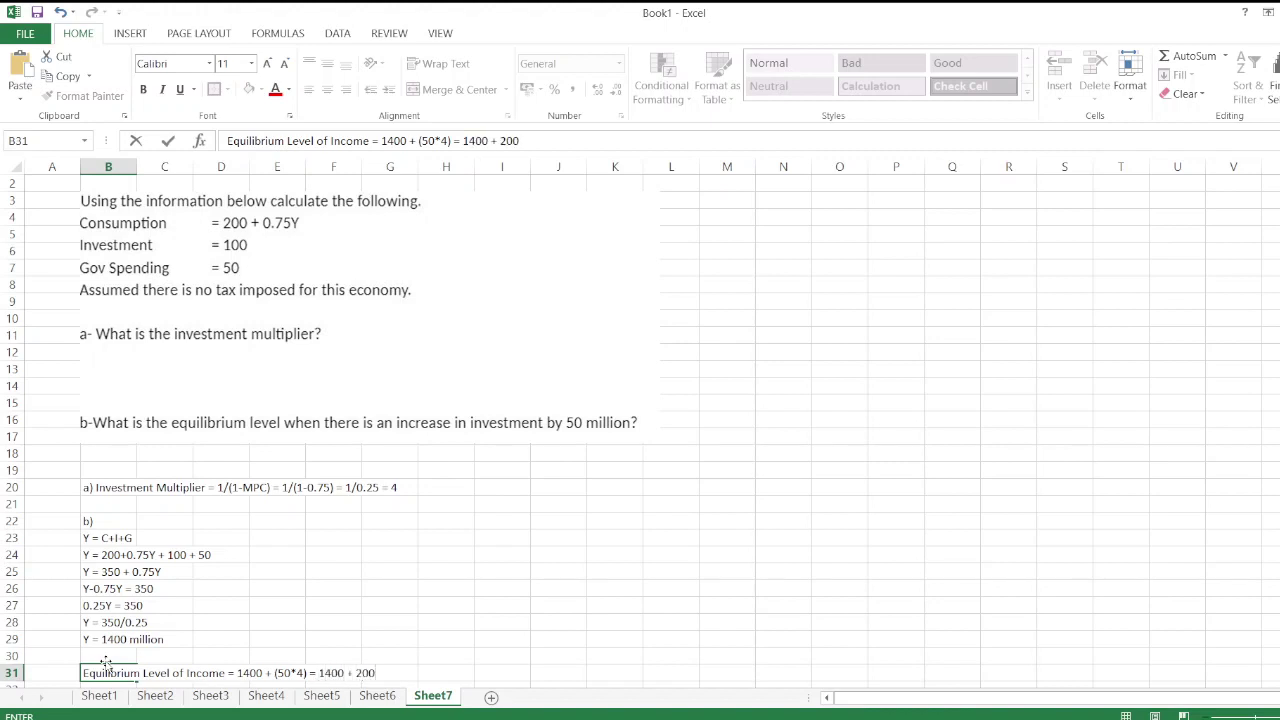
text( = 1600 million)
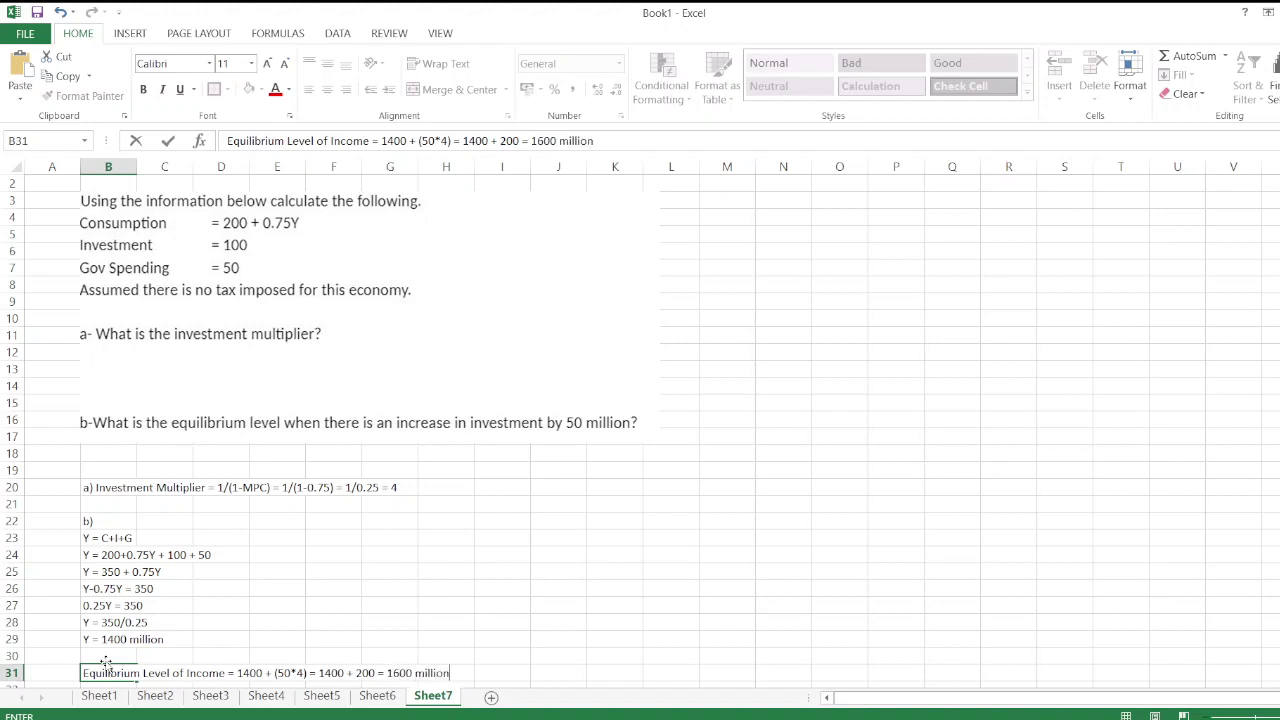
key(Return)
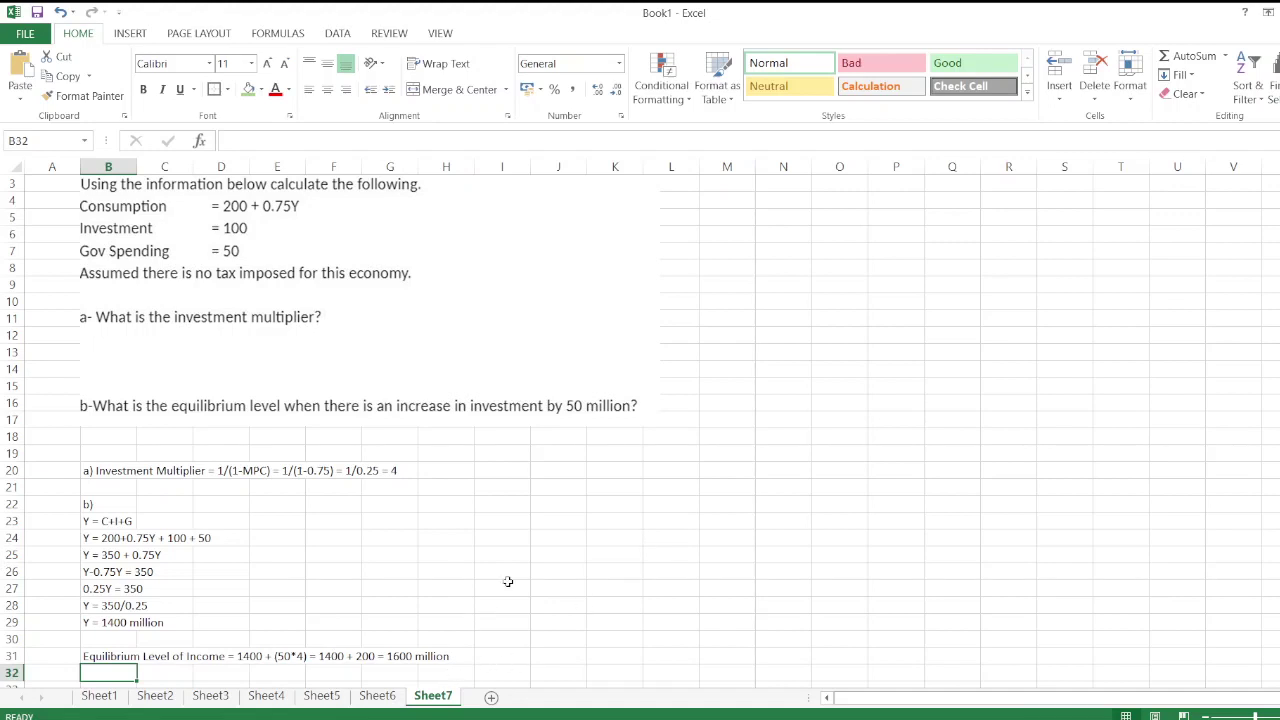
Bold row 31's equilibrium income line and B20:E23, from the multiplier answer to Y = C+I+G.
drag(118, 655, 465, 656)
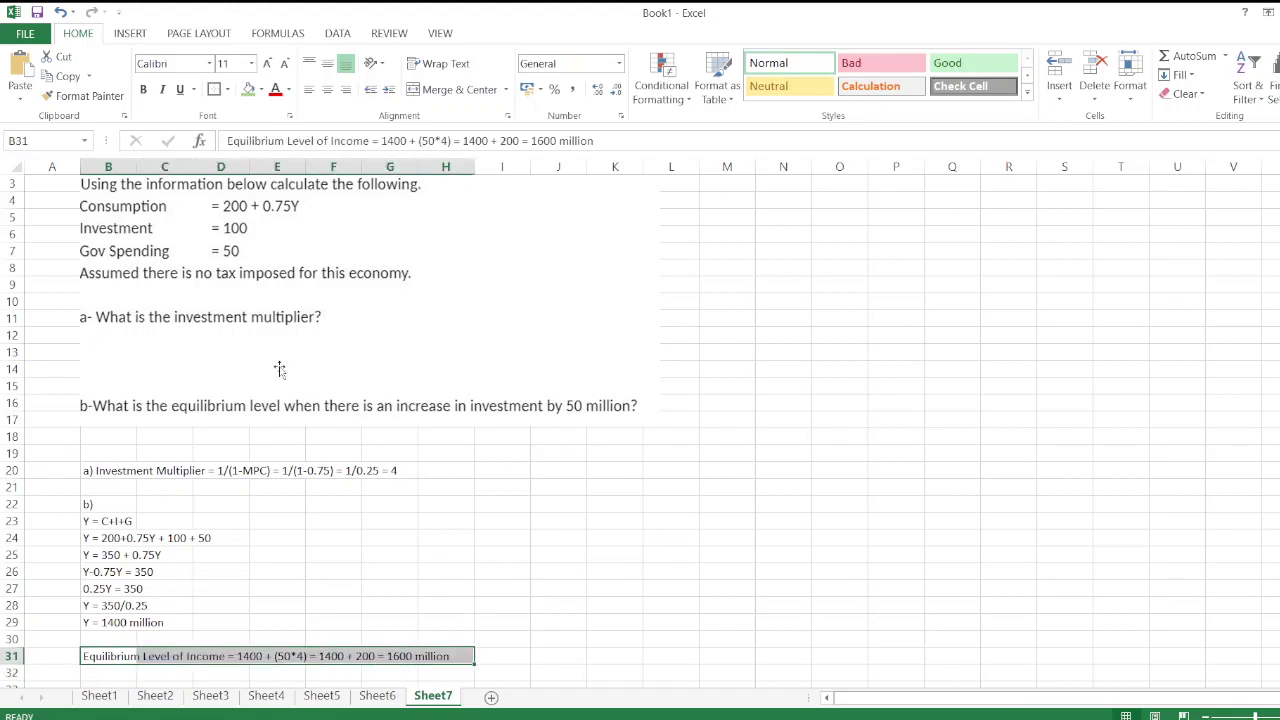
click(143, 89)
drag(93, 471, 279, 519)
key(ctrl+b)
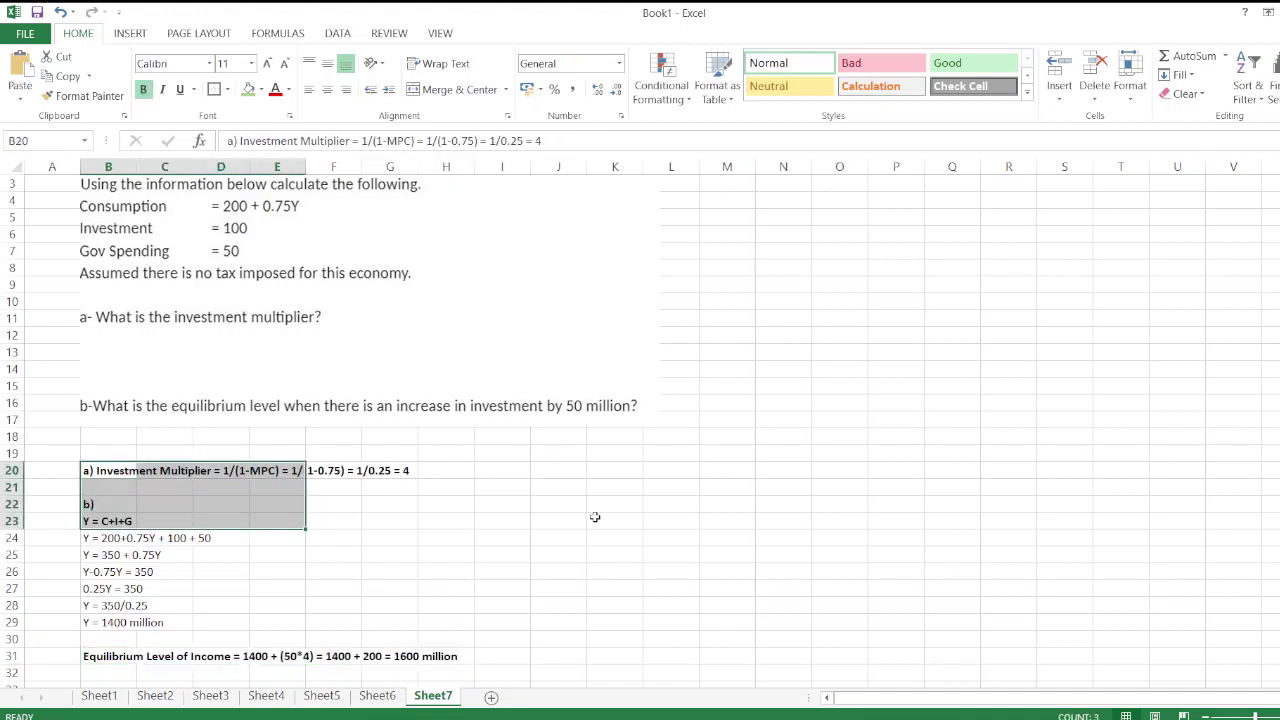